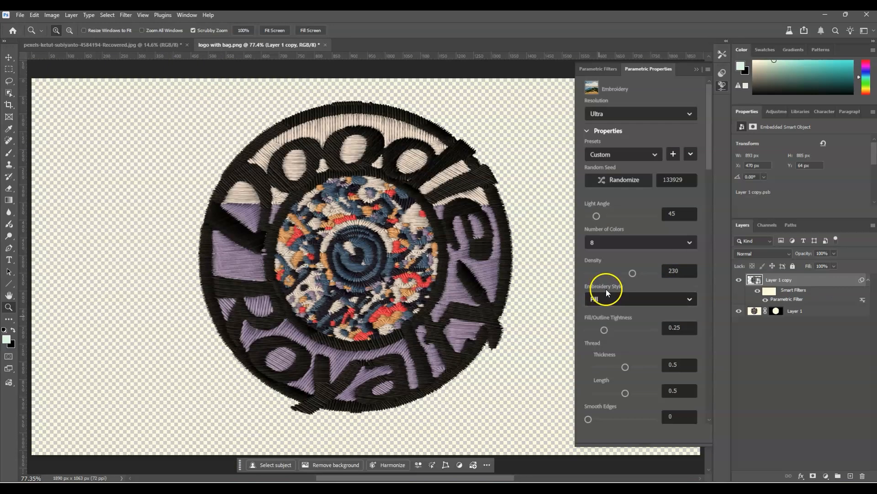
- Try the Topstitch and Fill/Outline embroidery styles on the logo and enable Custom Color for Color 1
{"action": "left_click", "coordinate": [641, 298]}
{"action": "left_click", "coordinate": [641, 360]}
{"action": "left_click", "coordinate": [640, 299]}
{"action": "left_click", "coordinate": [645, 331]}
{"action": "left_click_drag", "start_coordinate": [604, 330], "coordinate": [603, 330]}
{"action": "scroll", "coordinate": [612, 330], "scroll_direction": "down", "scroll_amount": 8}
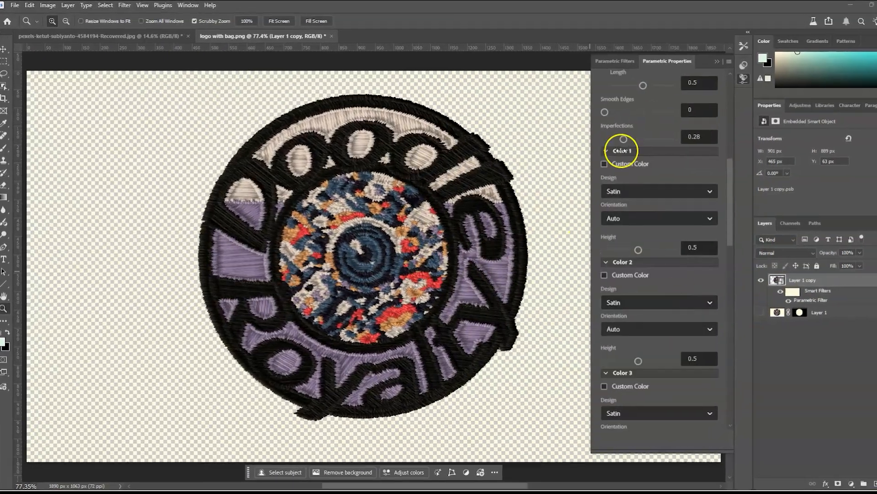
{"action": "left_click", "coordinate": [604, 163]}
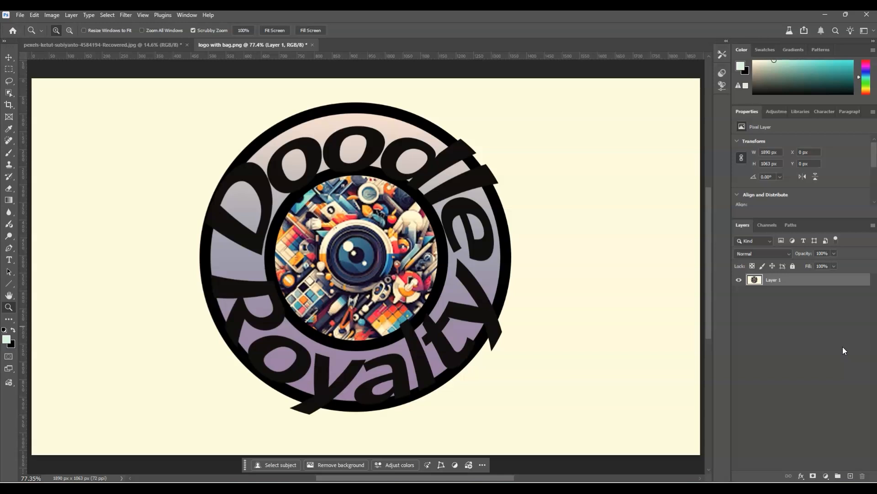
- Remove the cream background around the round logo on Layer 1
{"action": "left_click", "coordinate": [808, 286]}
{"action": "left_click", "coordinate": [179, 15]}
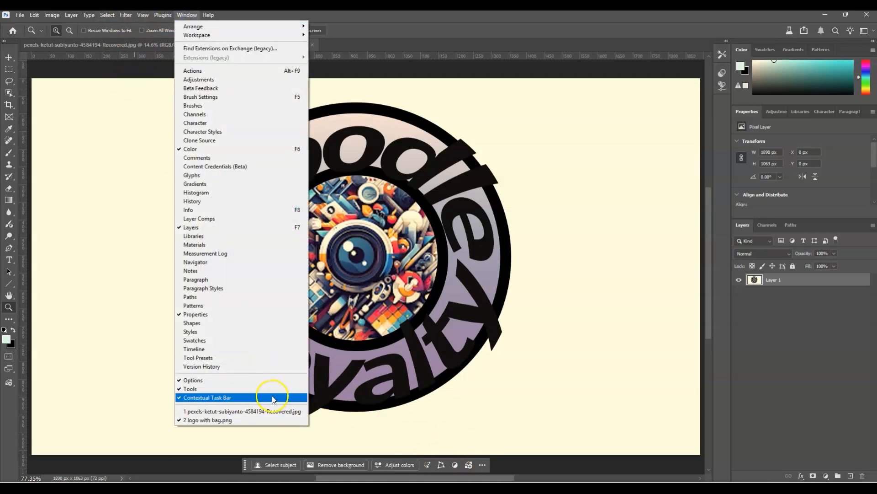
{"action": "left_click", "coordinate": [391, 458]}
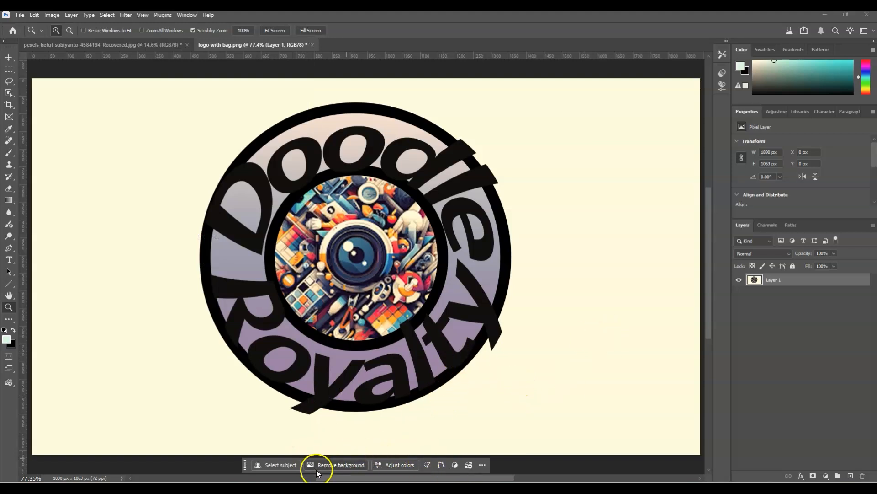
{"action": "left_click", "coordinate": [337, 465]}
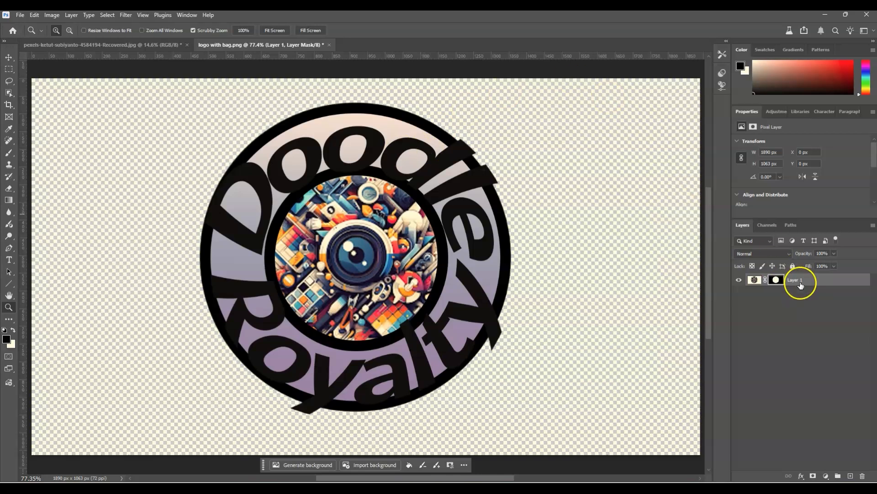
- Apply the Embroidery parametric filter to the logo image on Layer 1
{"action": "left_click", "coordinate": [797, 283]}
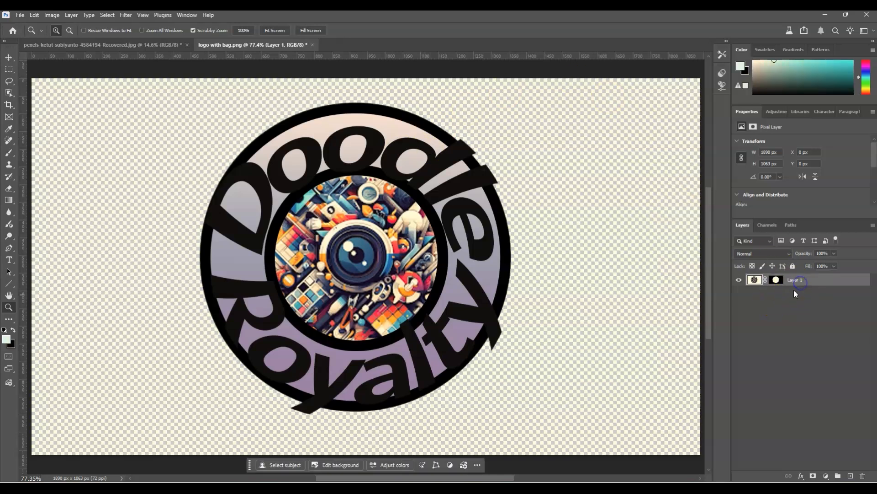
{"action": "left_click", "coordinate": [125, 16]}
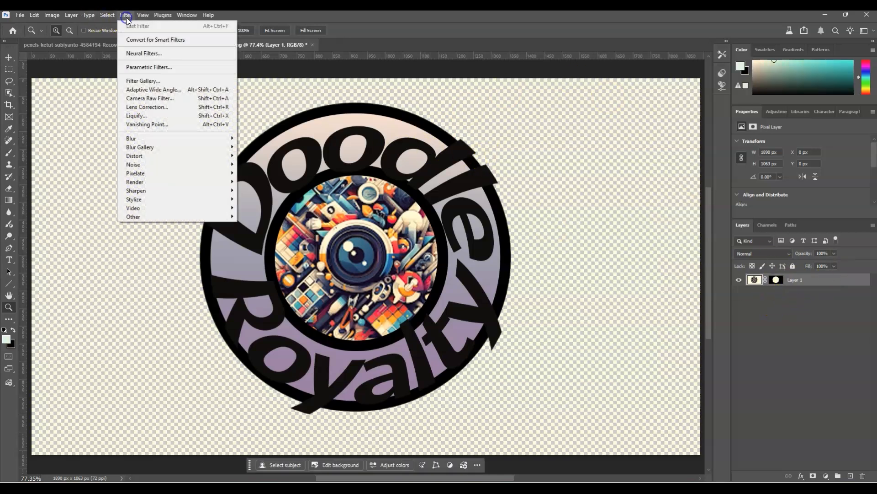
{"action": "left_click", "coordinate": [151, 68]}
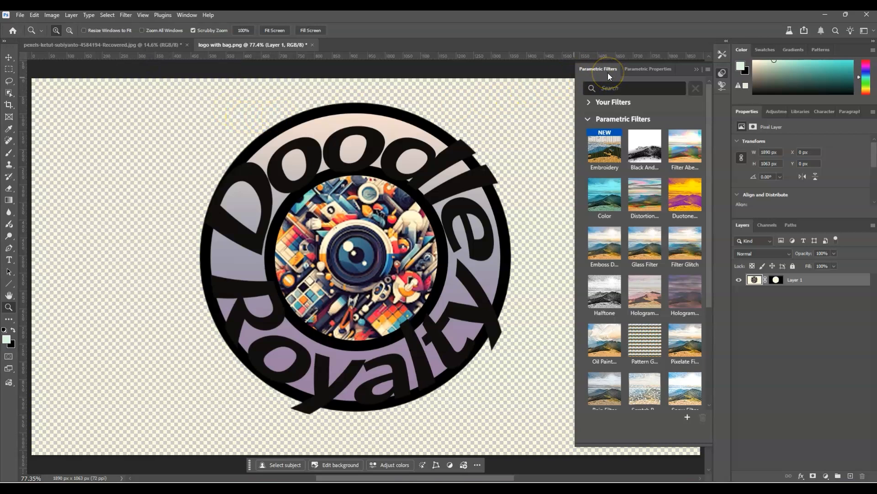
{"action": "scroll", "coordinate": [663, 222], "scroll_direction": "down", "scroll_amount": 3}
{"action": "scroll", "coordinate": [662, 248], "scroll_direction": "up", "scroll_amount": 3}
{"action": "left_click", "coordinate": [602, 150]}
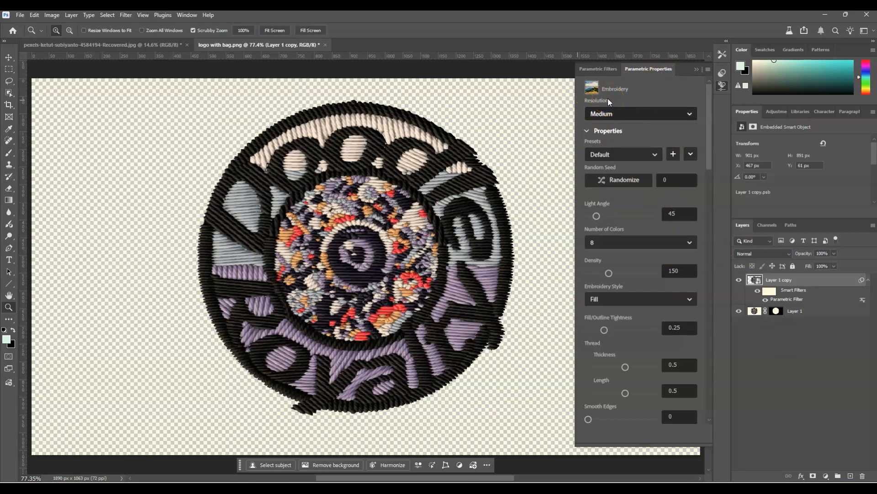
- Set the embroidery filter's resolution to Ultra and randomize its seed twice
{"action": "left_click", "coordinate": [688, 115]}
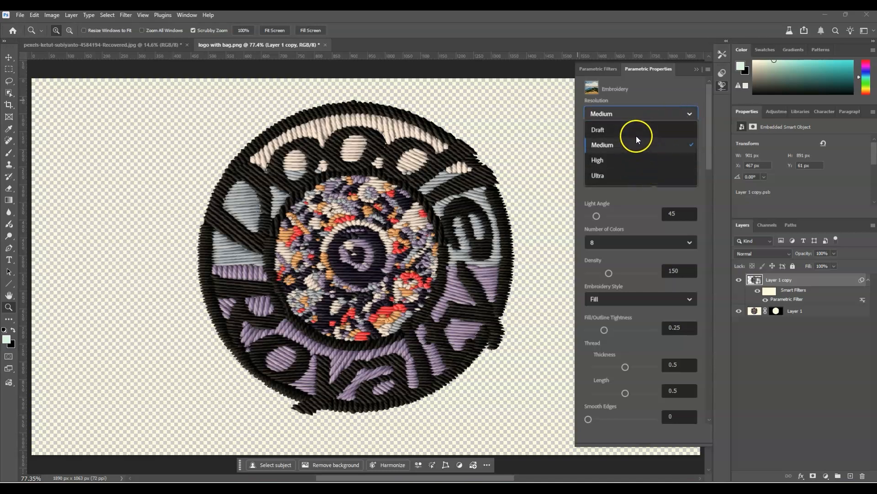
{"action": "left_click", "coordinate": [641, 176]}
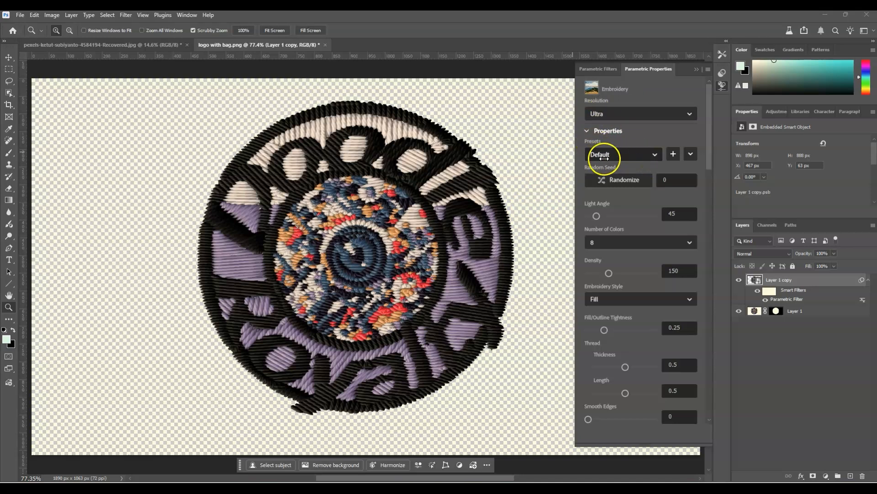
{"action": "left_click", "coordinate": [623, 181]}
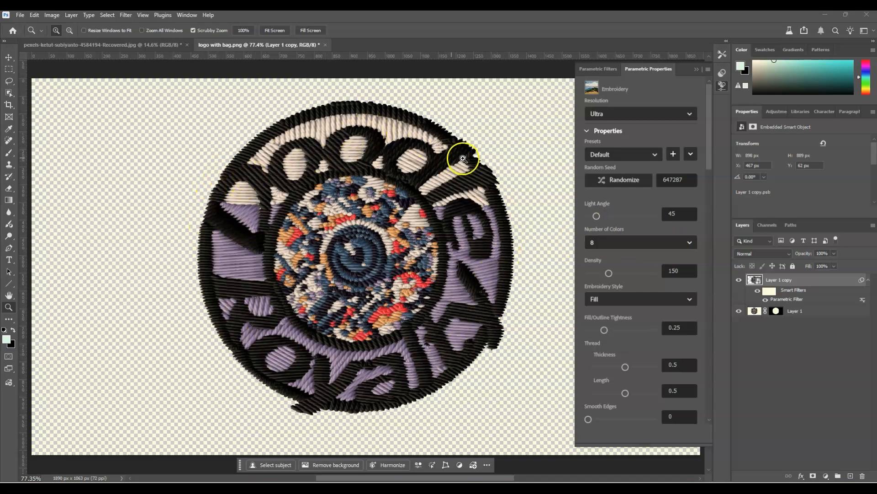
{"action": "left_click", "coordinate": [624, 182]}
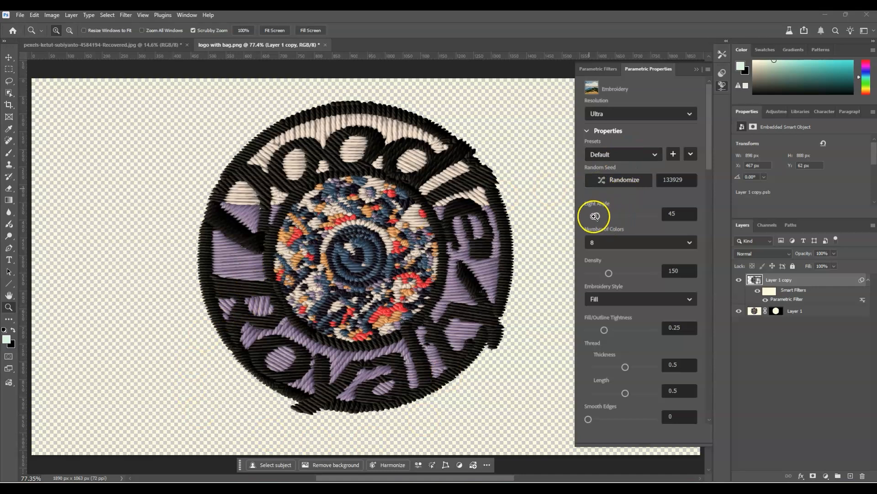
- Try a larger light angle for the embroidery and set it back to 45
{"action": "left_click_drag", "start_coordinate": [594, 217], "coordinate": [629, 215]}
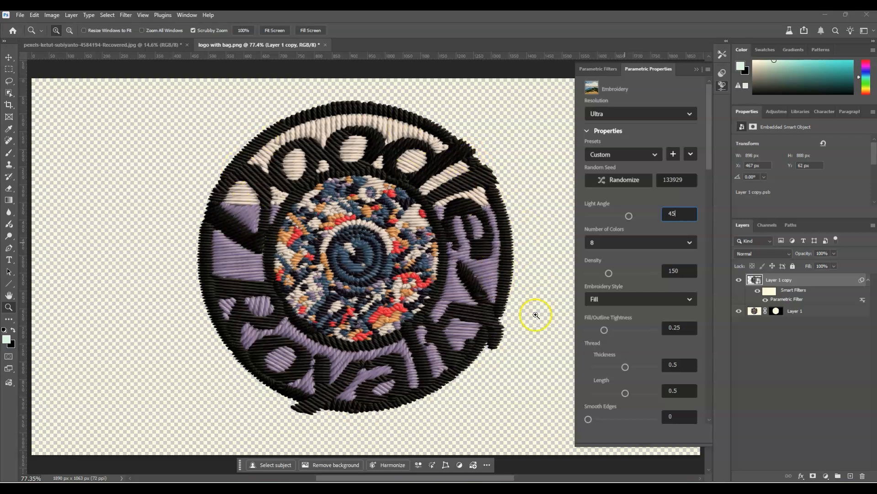
{"action": "left_click", "coordinate": [604, 252]}
{"action": "left_click", "coordinate": [607, 249]}
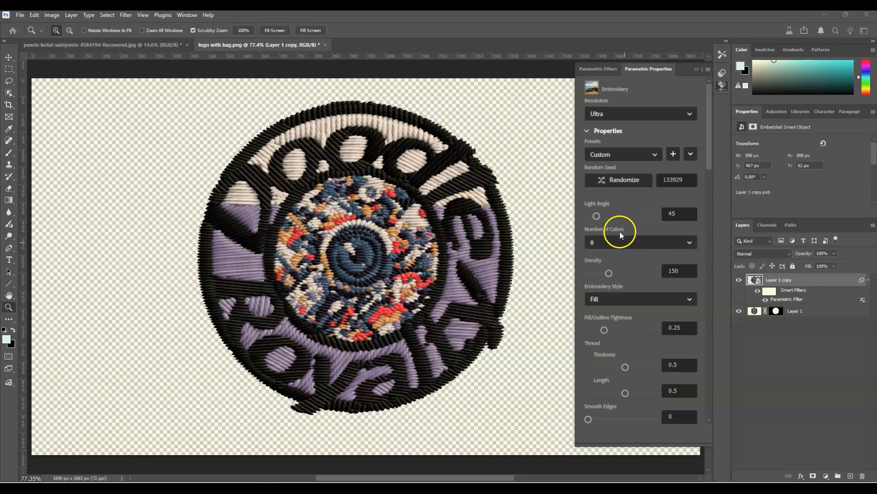
- Try the embroidery with 2 and 4 colors, and return the number of colors to 8
{"action": "left_click", "coordinate": [687, 242]}
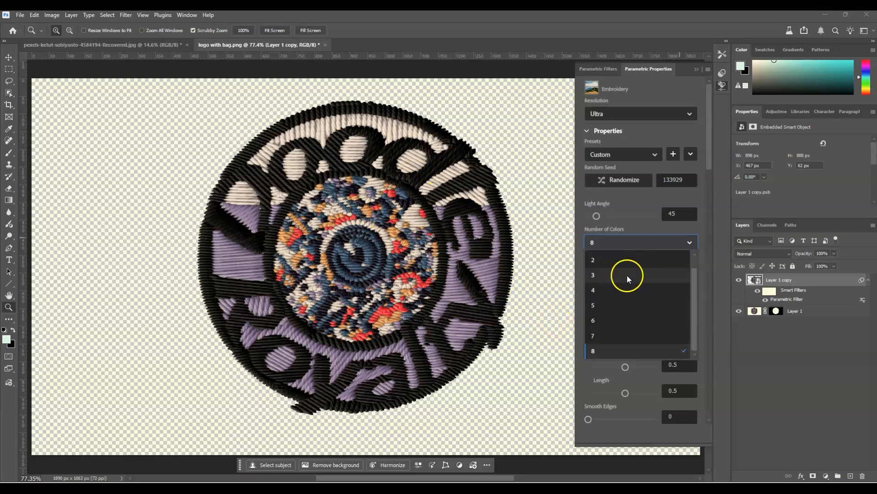
{"action": "left_click", "coordinate": [625, 264]}
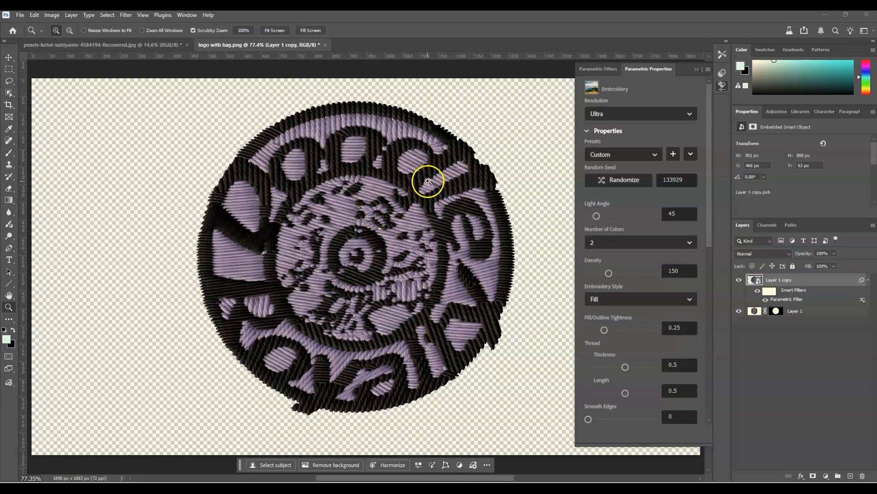
{"action": "left_click", "coordinate": [690, 241]}
{"action": "left_click", "coordinate": [654, 303]}
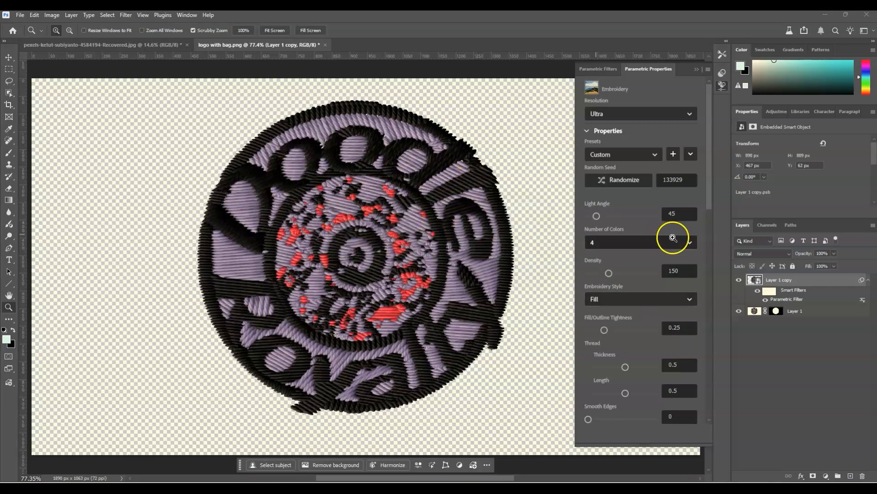
{"action": "left_click", "coordinate": [689, 241]}
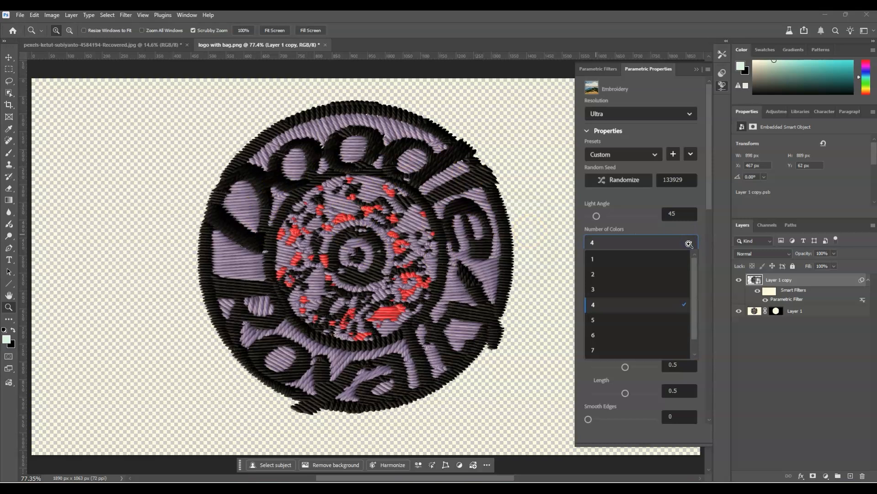
{"action": "scroll", "coordinate": [690, 271], "scroll_direction": "down", "scroll_amount": 1}
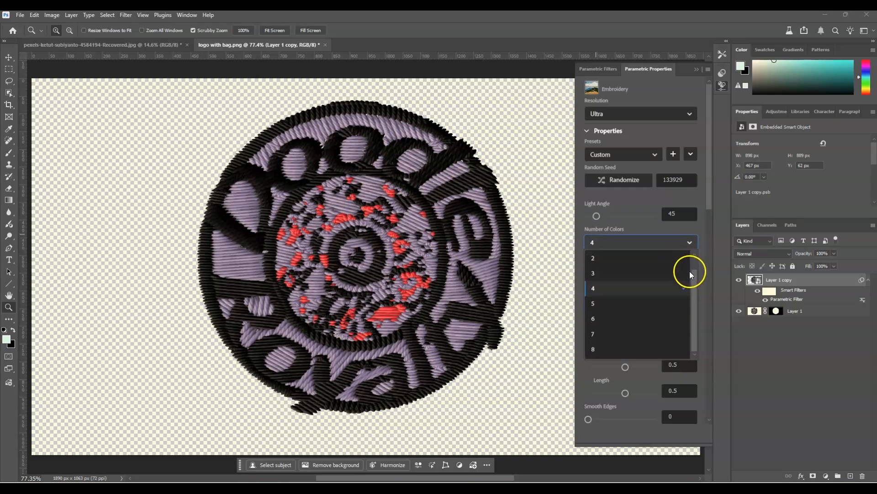
{"action": "left_click", "coordinate": [652, 345]}
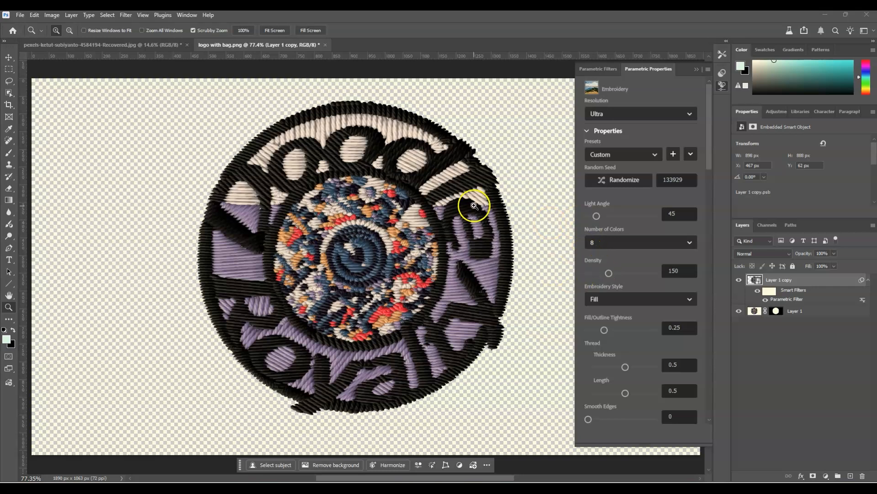
- Set the embroidery density to 230 and hide the original Layer 1 beneath the filtered copy
{"action": "left_click_drag", "start_coordinate": [609, 273], "coordinate": [633, 274]}
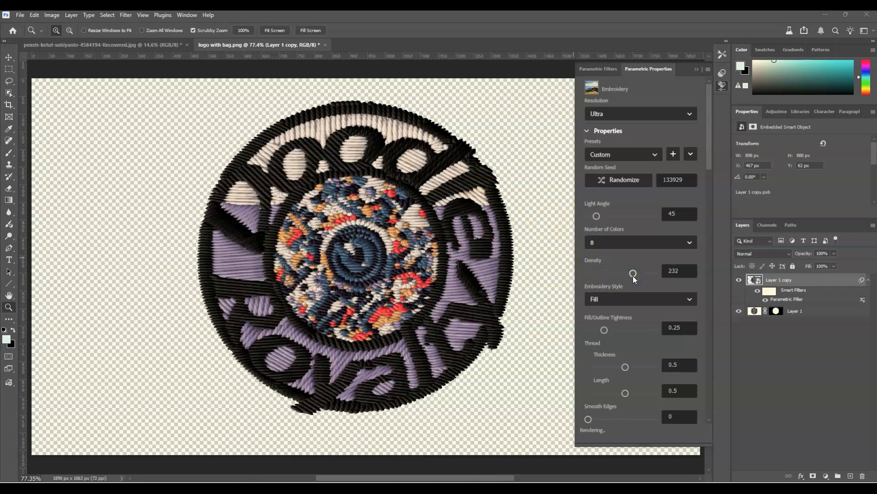
{"action": "left_click_drag", "start_coordinate": [633, 275], "coordinate": [636, 276]}
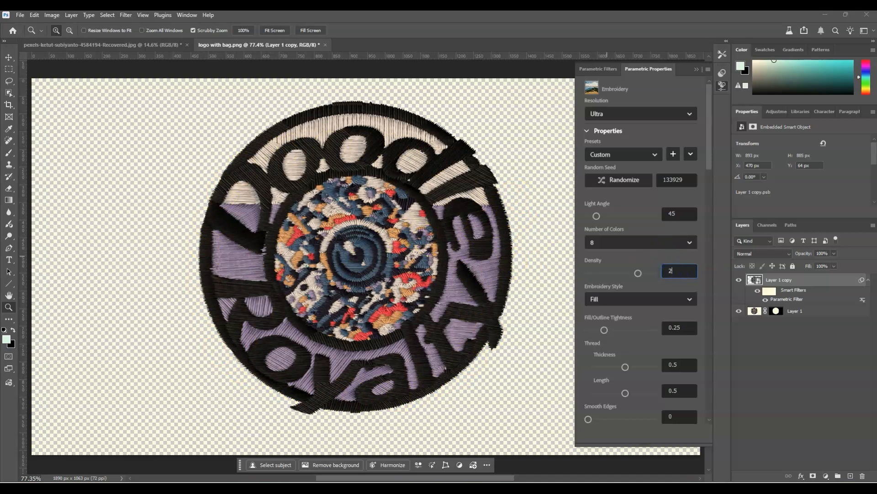
{"action": "left_click", "coordinate": [543, 261]}
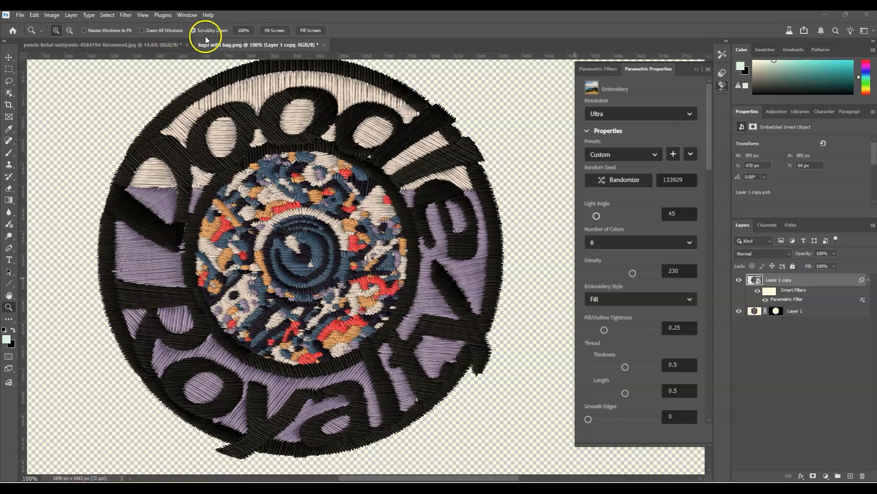
{"action": "left_click", "coordinate": [274, 30]}
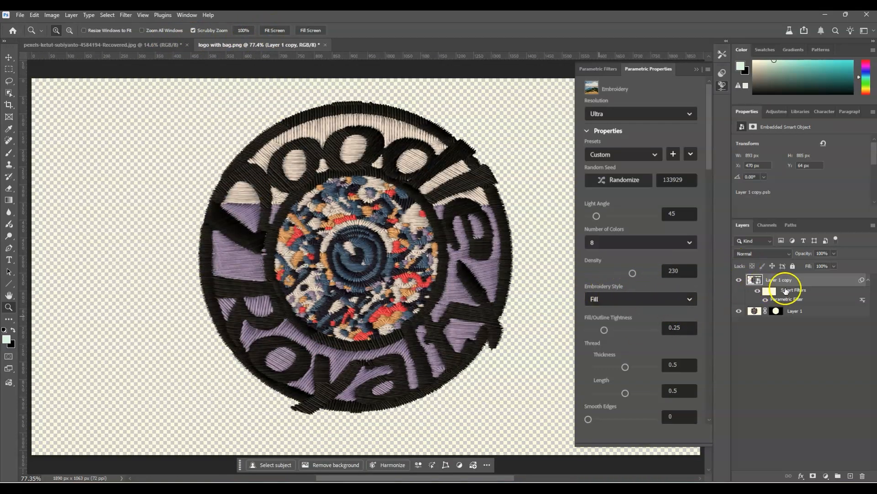
{"action": "left_click", "coordinate": [739, 312]}
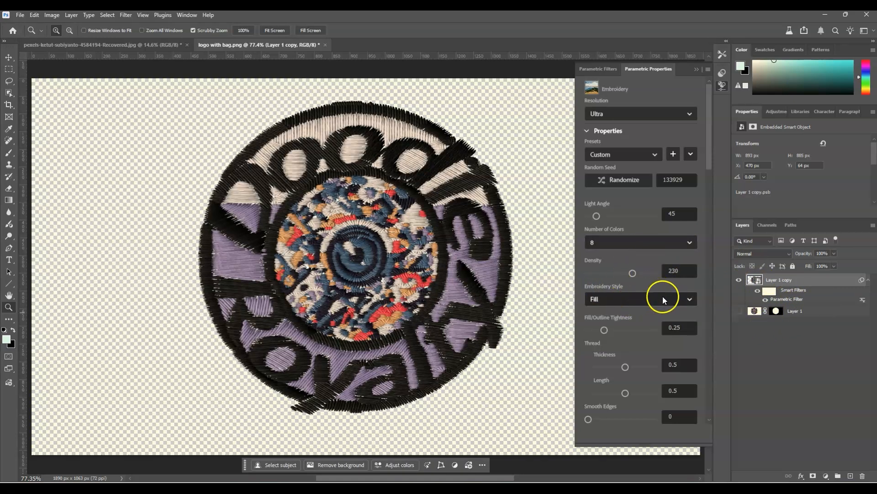
- Compare the Fill/Outline, Outline and Topstitch embroidery styles, and settle on Fill/Outline
{"action": "left_click", "coordinate": [690, 299]}
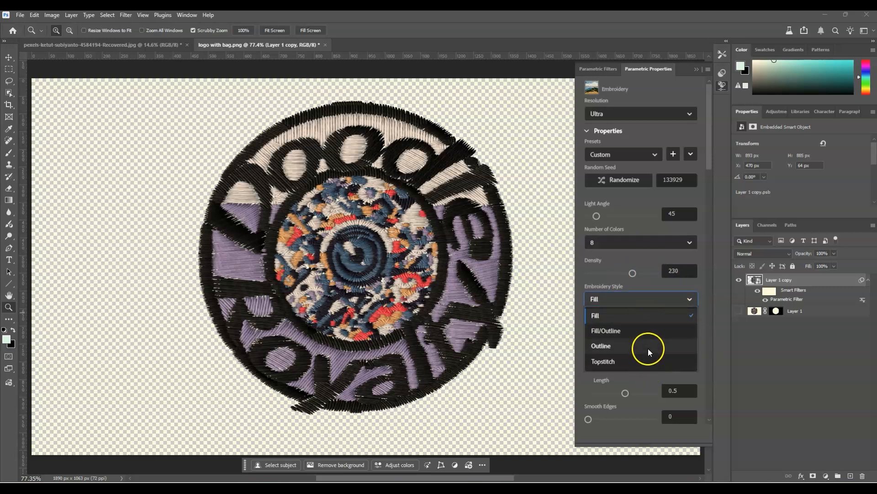
{"action": "left_click", "coordinate": [640, 332]}
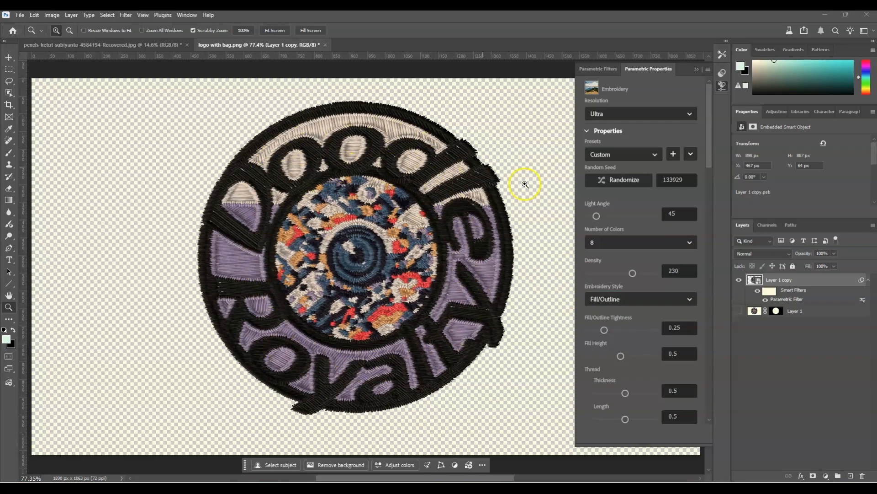
{"action": "left_click", "coordinate": [685, 299]}
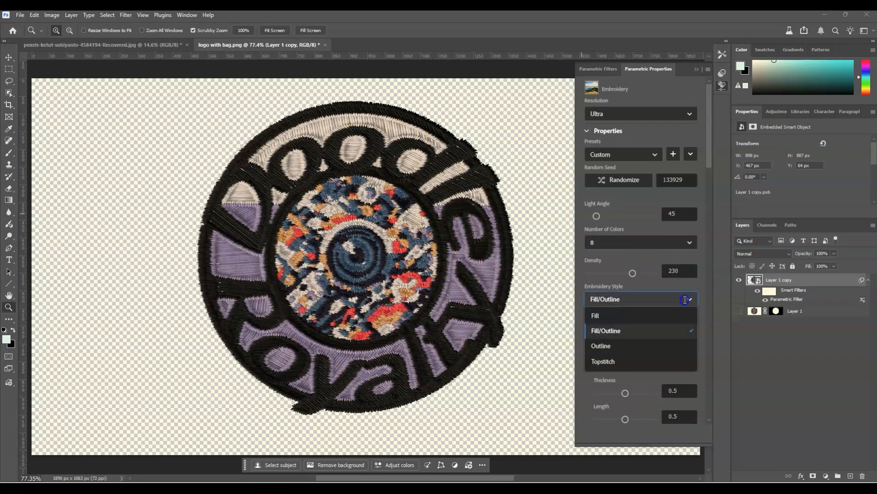
{"action": "left_click", "coordinate": [646, 346]}
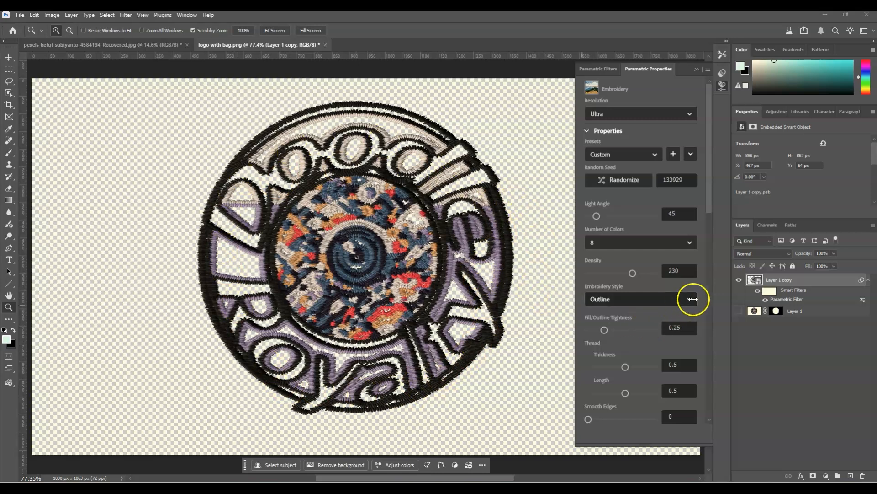
{"action": "left_click", "coordinate": [691, 298]}
{"action": "left_click", "coordinate": [667, 363]}
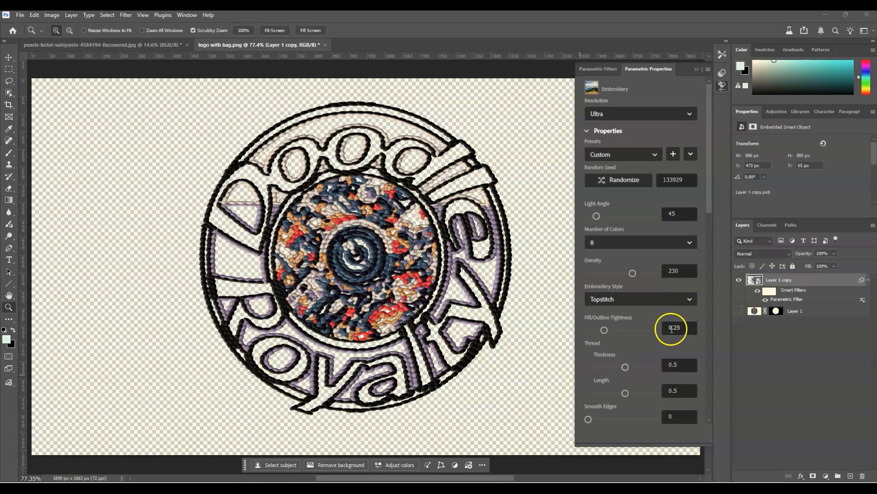
{"action": "left_click", "coordinate": [678, 299]}
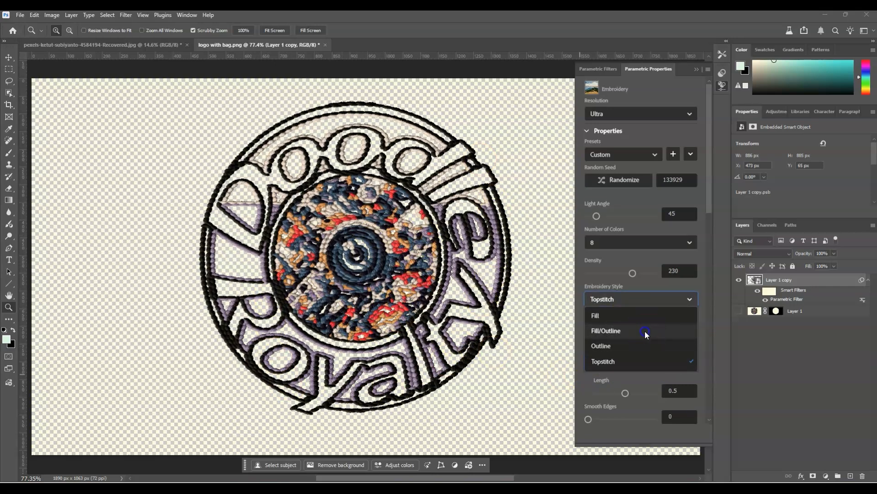
{"action": "left_click", "coordinate": [646, 331]}
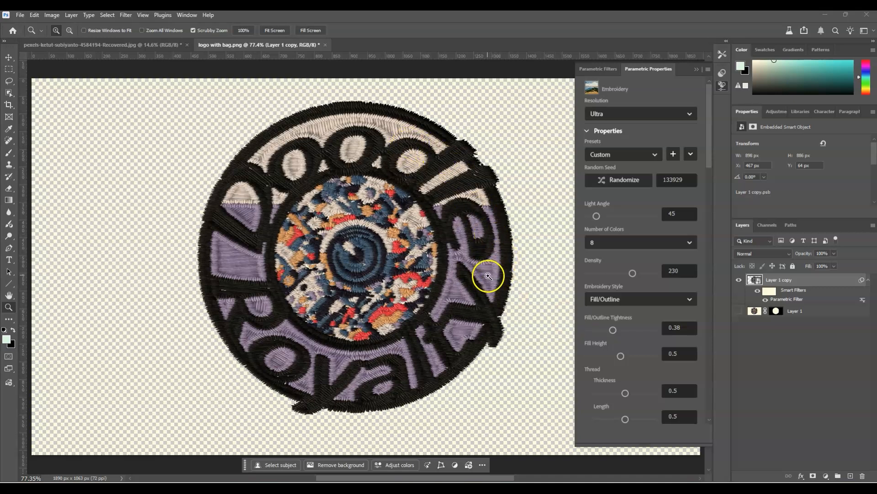
- Set the embroidery's Fill/Outline Tightness to 0.15
{"action": "left_click_drag", "start_coordinate": [614, 330], "coordinate": [614, 331]}
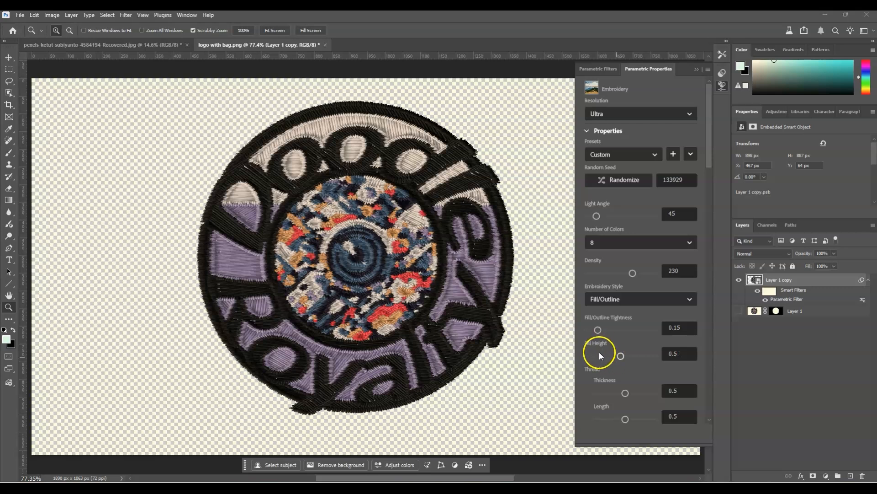
{"action": "scroll", "coordinate": [656, 347], "scroll_direction": "down", "scroll_amount": 3}
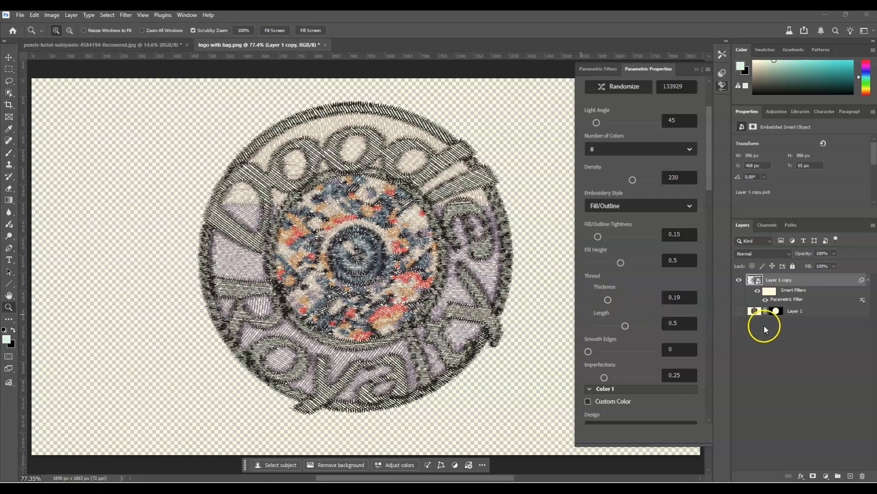
- Set the embroidery's thread thickness to 0.71 and its Imperfections to 0.28
{"action": "left_click_drag", "start_coordinate": [613, 303], "coordinate": [637, 304]}
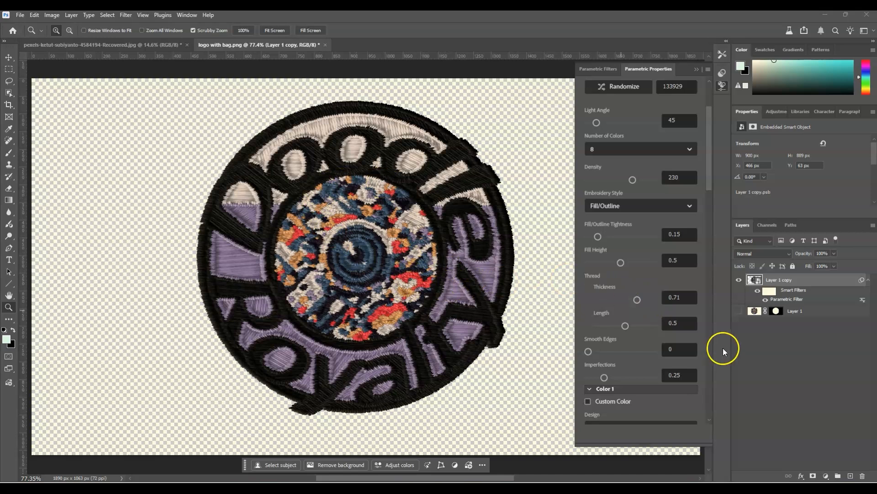
{"action": "scroll", "coordinate": [640, 320], "scroll_direction": "down", "scroll_amount": 2}
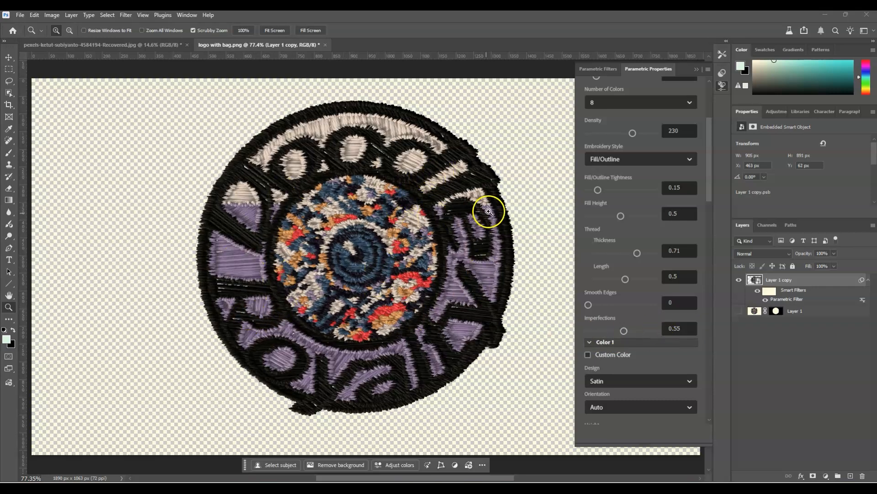
{"action": "left_click_drag", "start_coordinate": [624, 330], "coordinate": [616, 330]}
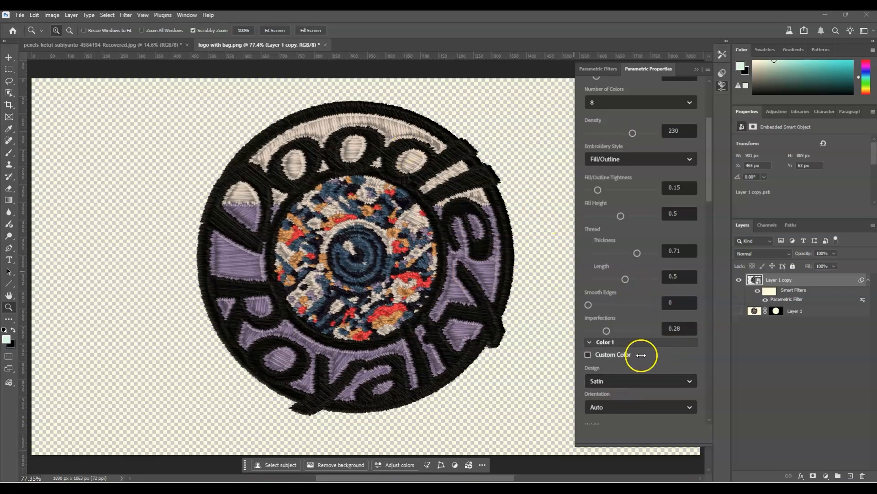
- Try a red custom color (#a50000) for the embroidery's Color 1, and turn the custom color off again
{"action": "scroll", "coordinate": [642, 352], "scroll_direction": "down", "scroll_amount": 2}
{"action": "scroll", "coordinate": [644, 345], "scroll_direction": "down", "scroll_amount": 1}
{"action": "scroll", "coordinate": [660, 288], "scroll_direction": "down", "scroll_amount": 1}
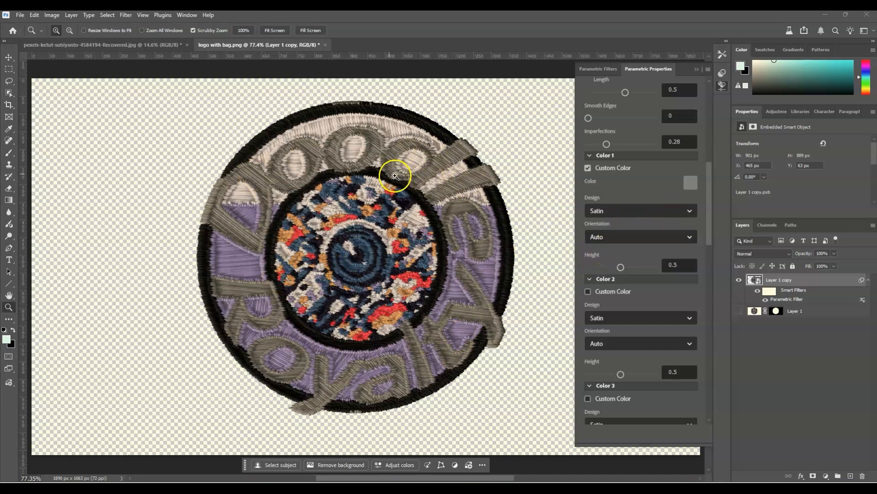
{"action": "left_click", "coordinate": [690, 183]}
{"action": "left_click", "coordinate": [653, 198]}
{"action": "mouse_move", "coordinate": [652, 198]}
{"action": "left_mouse_down"}
{"action": "mouse_move", "coordinate": [698, 214]}
{"action": "mouse_move", "coordinate": [703, 202]}
{"action": "left_mouse_up"}
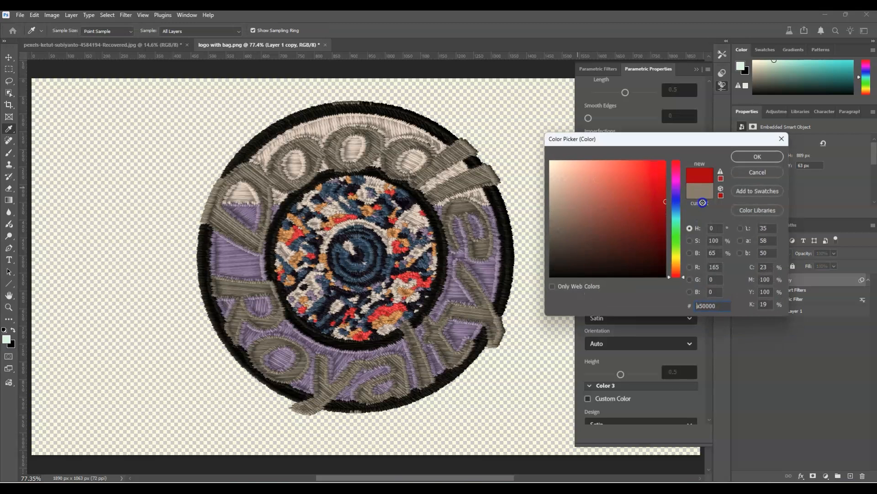
{"action": "left_click", "coordinate": [753, 158]}
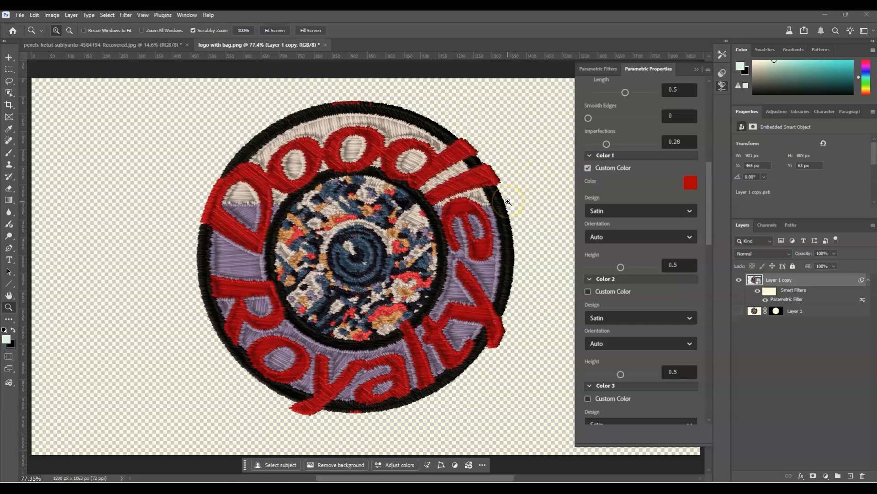
{"action": "left_click", "coordinate": [588, 168]}
- Close the parametric filter settings and convert the embroidered Layer 1 copy to a smart object
{"action": "scroll", "coordinate": [635, 274], "scroll_direction": "down", "scroll_amount": 5}
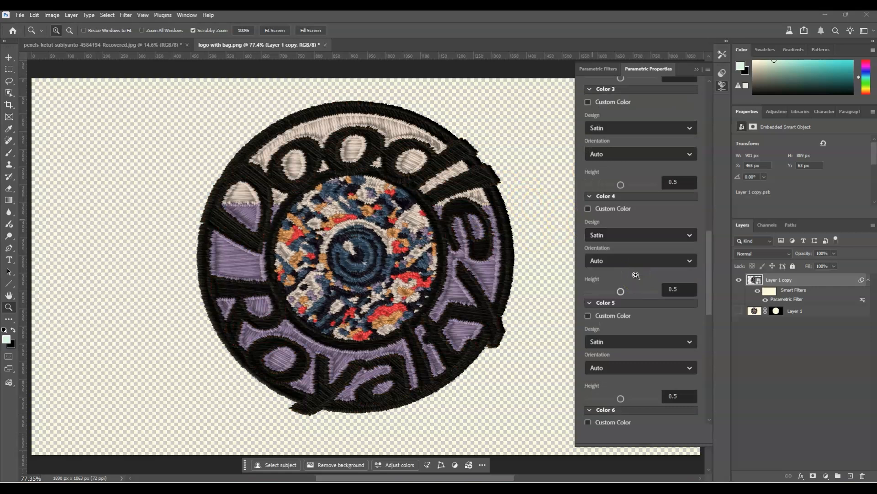
{"action": "scroll", "coordinate": [637, 275], "scroll_direction": "up", "scroll_amount": 5}
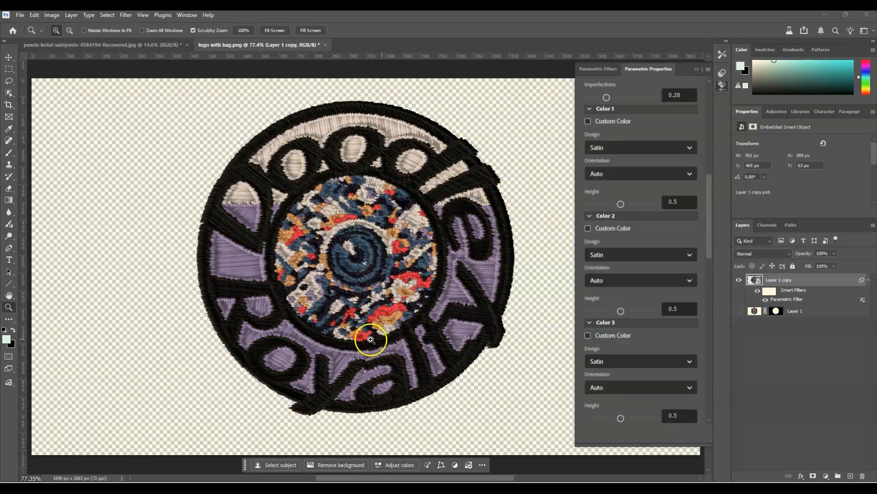
{"action": "scroll", "coordinate": [699, 172], "scroll_direction": "up", "scroll_amount": 3}
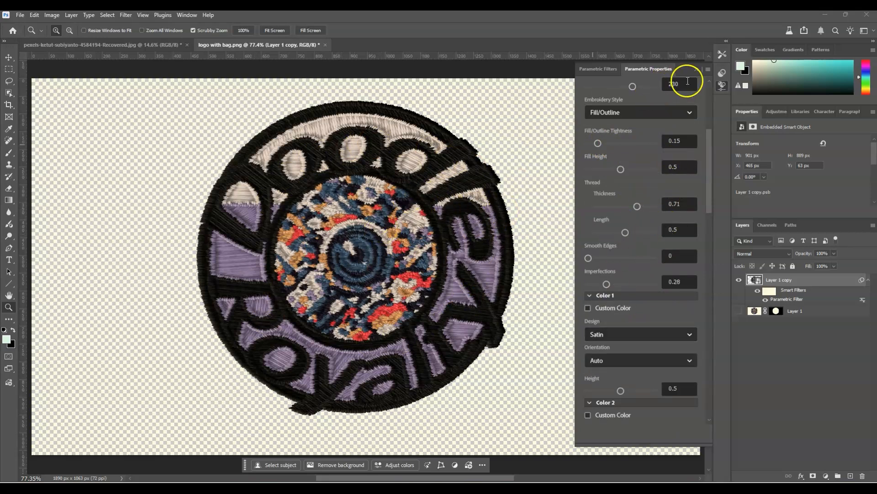
{"action": "left_click", "coordinate": [697, 70]}
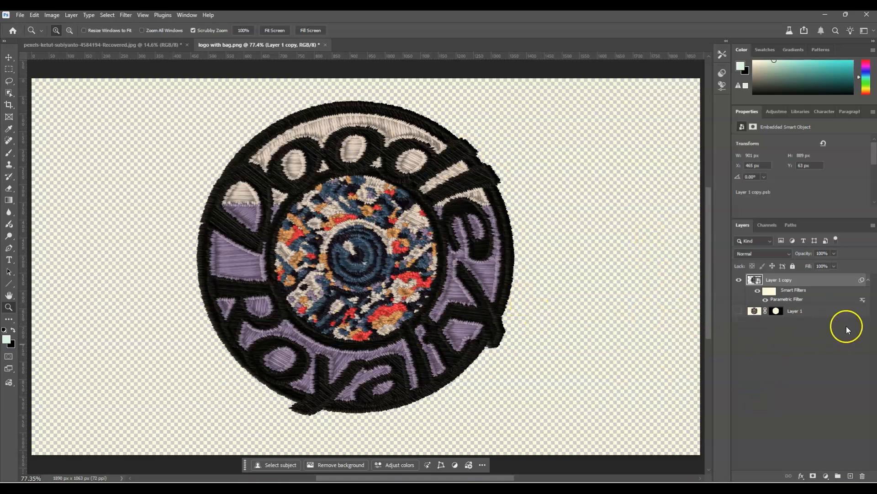
{"action": "right_click", "coordinate": [810, 279]}
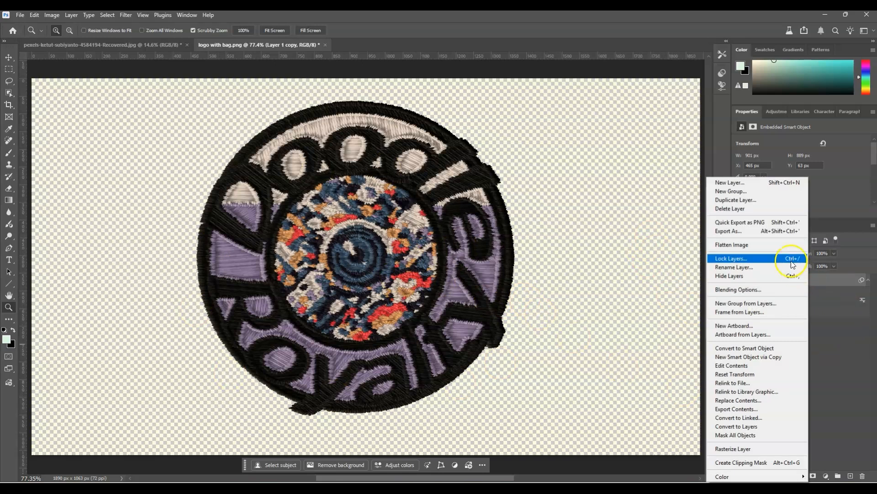
{"action": "left_click", "coordinate": [774, 349]}
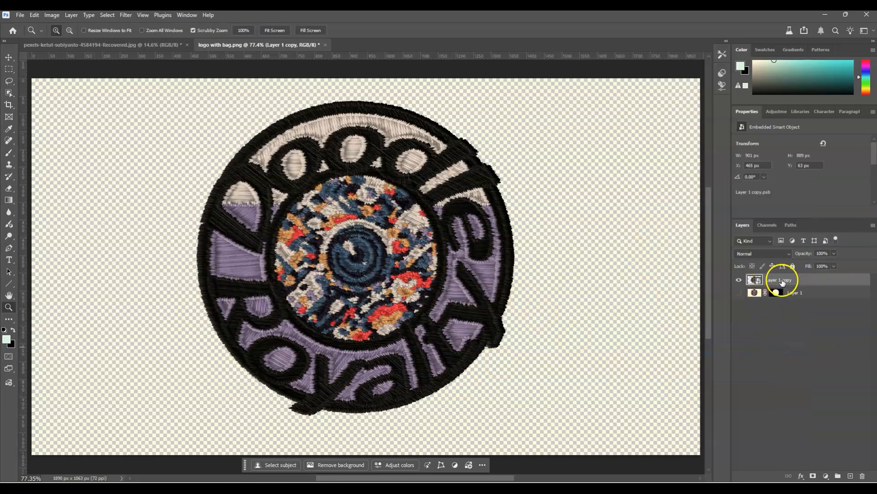
- Copy the whole embroidered patch and paste it into the portrait photo of the man in the denim shirt
{"action": "left_click", "coordinate": [112, 45]}
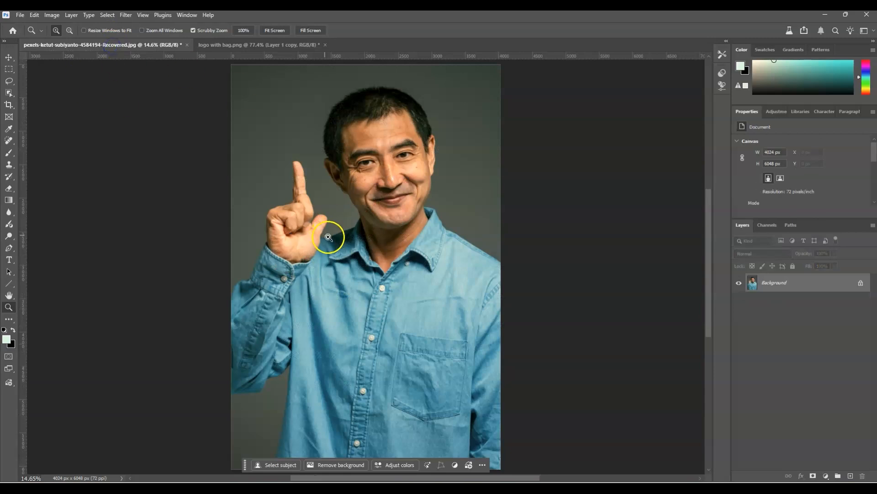
{"action": "left_click", "coordinate": [255, 44]}
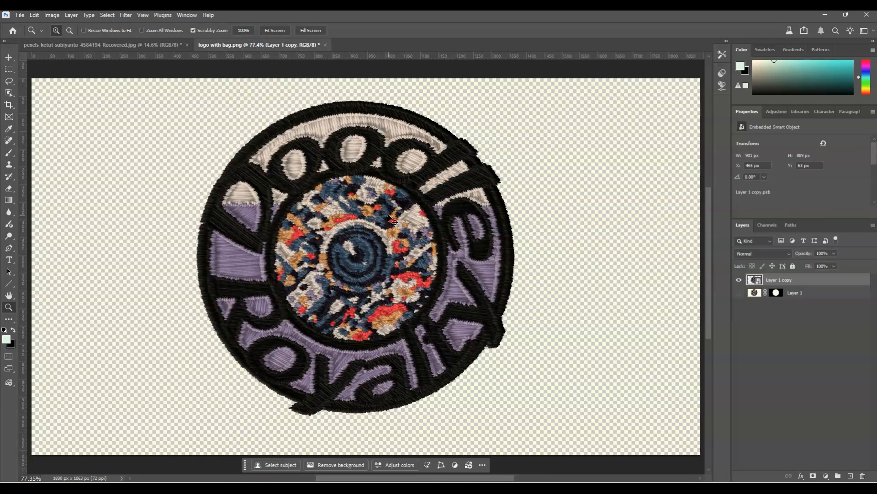
{"action": "key", "text": "ctrl+a"}
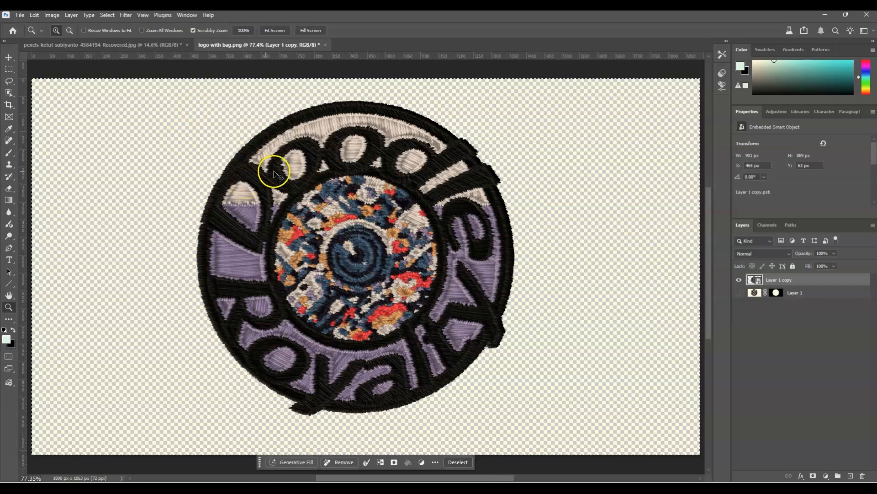
{"action": "left_click", "coordinate": [150, 45]}
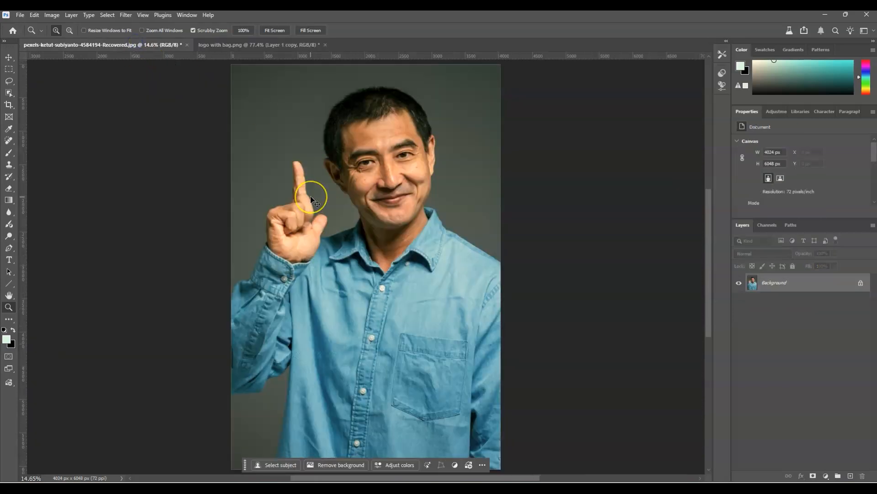
{"action": "key", "text": "ctrl+v"}
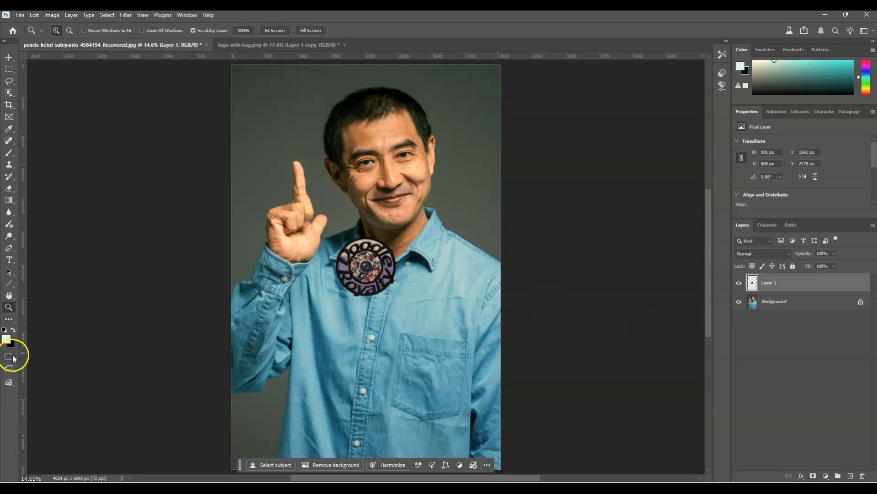
- Move the pasted patch onto the shirt's chest pocket and rotate it about 6.6° to follow the pocket's slant
{"action": "left_click_drag", "start_coordinate": [389, 337], "coordinate": [528, 338]}
{"action": "scroll", "coordinate": [528, 339], "scroll_direction": "down", "scroll_amount": 2}
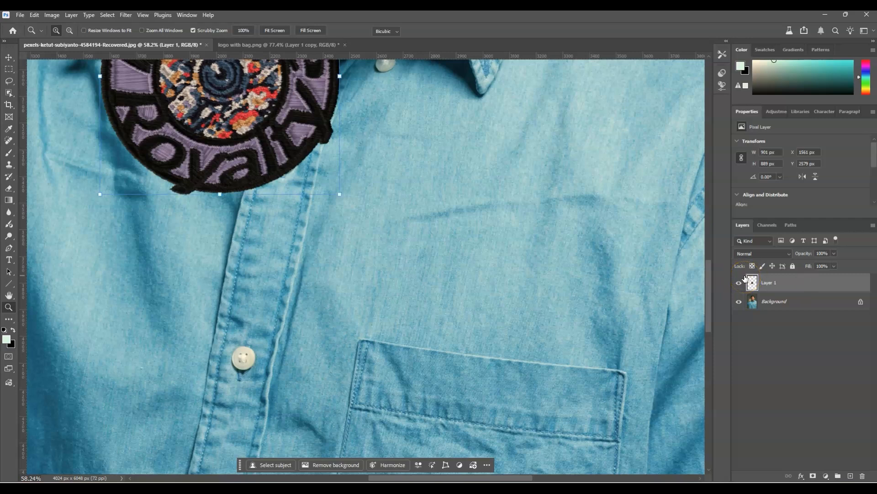
{"action": "key", "text": "ctrl+t"}
{"action": "left_click_drag", "start_coordinate": [228, 102], "coordinate": [431, 369]}
{"action": "scroll", "coordinate": [599, 255], "scroll_direction": "down", "scroll_amount": 7}
{"action": "left_click_drag", "start_coordinate": [503, 186], "coordinate": [527, 367]}
{"action": "scroll", "coordinate": [559, 217], "scroll_direction": "down", "scroll_amount": 1}
{"action": "left_click_drag", "start_coordinate": [528, 252], "coordinate": [537, 268]}
{"action": "left_click_drag", "start_coordinate": [482, 199], "coordinate": [533, 219]}
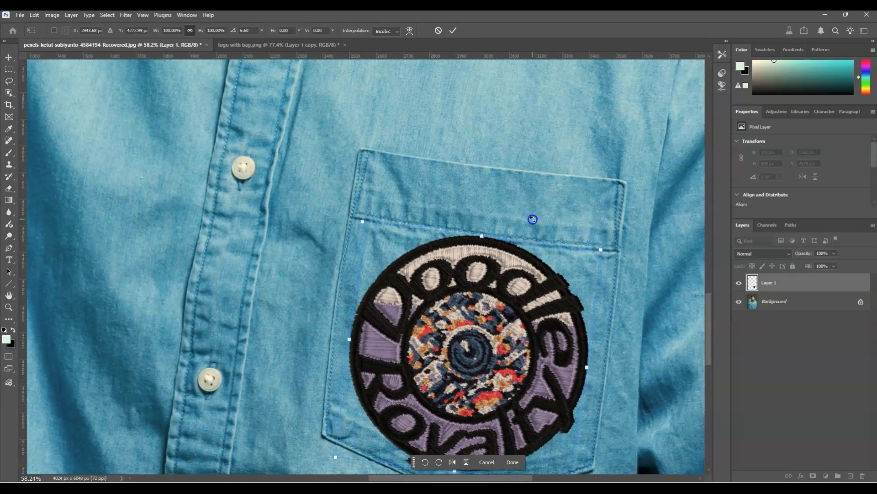
- Scale the patch to about 79%, set its rotation to about 9.2° and center it on the pocket below the flap seam
{"action": "left_click_drag", "start_coordinate": [362, 221], "coordinate": [398, 283]}
{"action": "left_click_drag", "start_coordinate": [501, 346], "coordinate": [477, 312]}
{"action": "left_click_drag", "start_coordinate": [492, 234], "coordinate": [498, 234]}
{"action": "left_click_drag", "start_coordinate": [484, 313], "coordinate": [489, 315]}
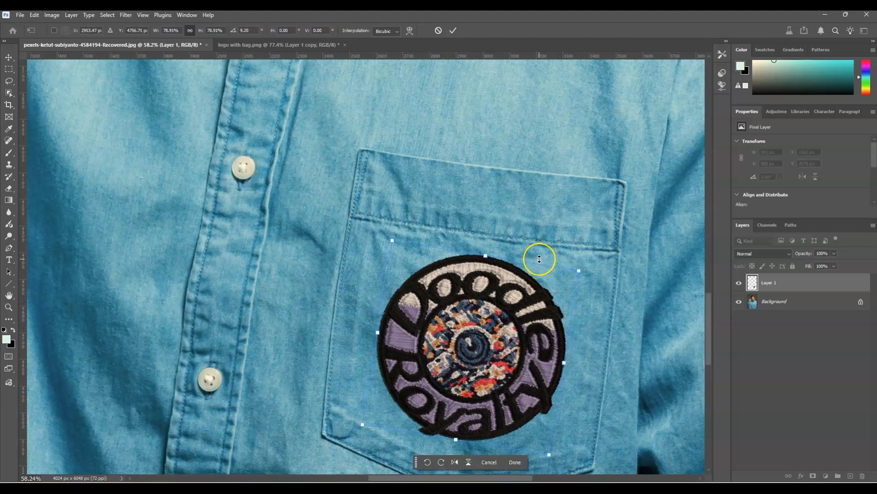
{"action": "key", "text": "Return"}
{"action": "key", "text": "z"}
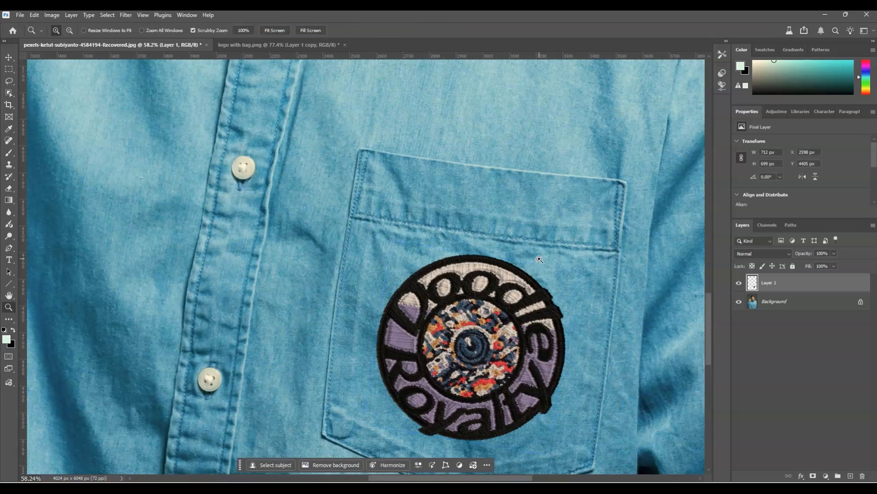
- Harmonize the patch with the photo, compare the generated variations and choose the second one
{"action": "left_click", "coordinate": [268, 31]}
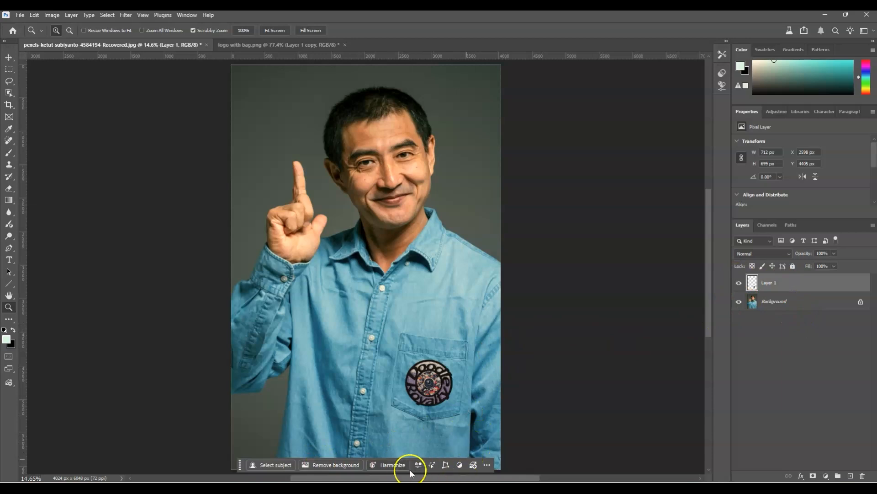
{"action": "left_click", "coordinate": [394, 465]}
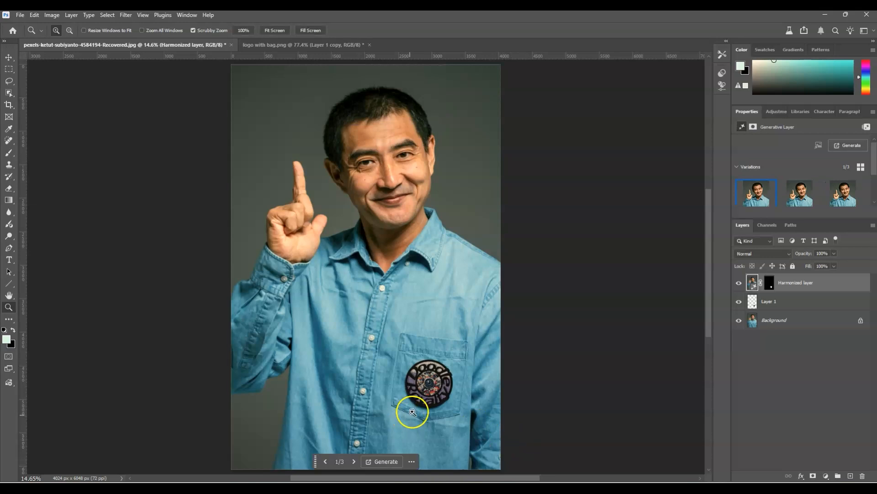
{"action": "left_click", "coordinate": [355, 461]}
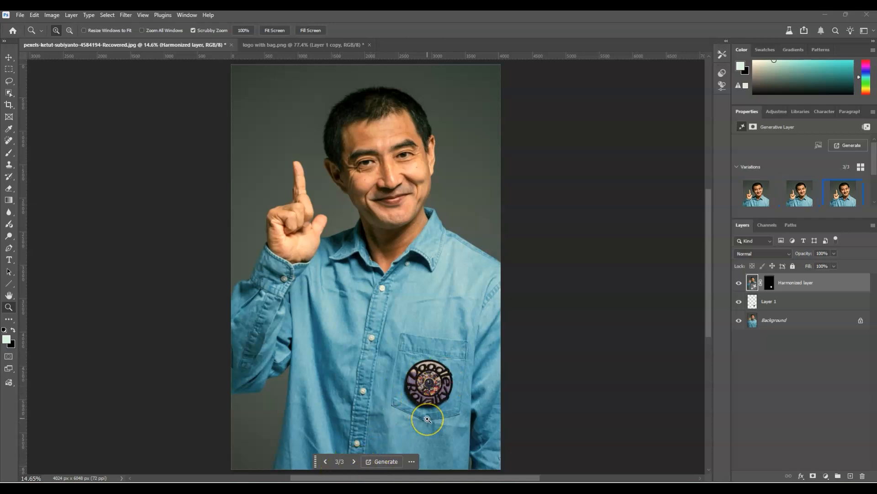
{"action": "left_click", "coordinate": [325, 462]}
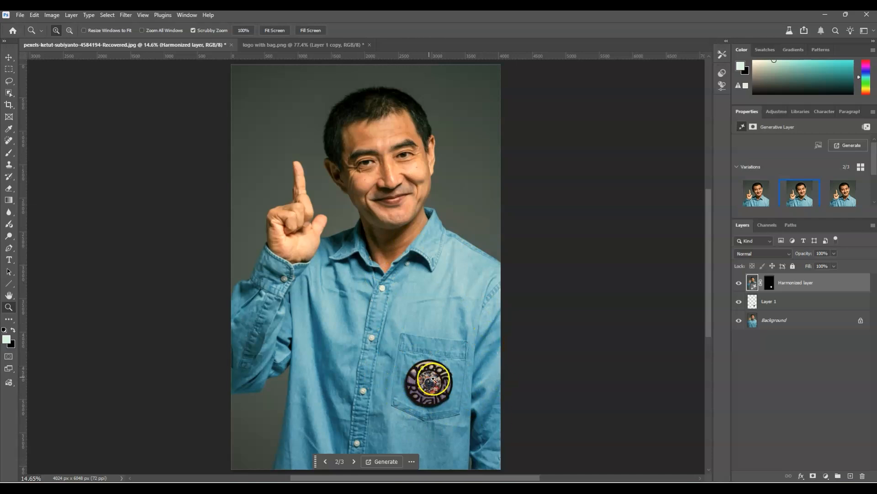
- Compare the original Layer 1 logo with its embroidered copy in the logo document by switching their visibility
{"action": "left_click", "coordinate": [282, 45]}
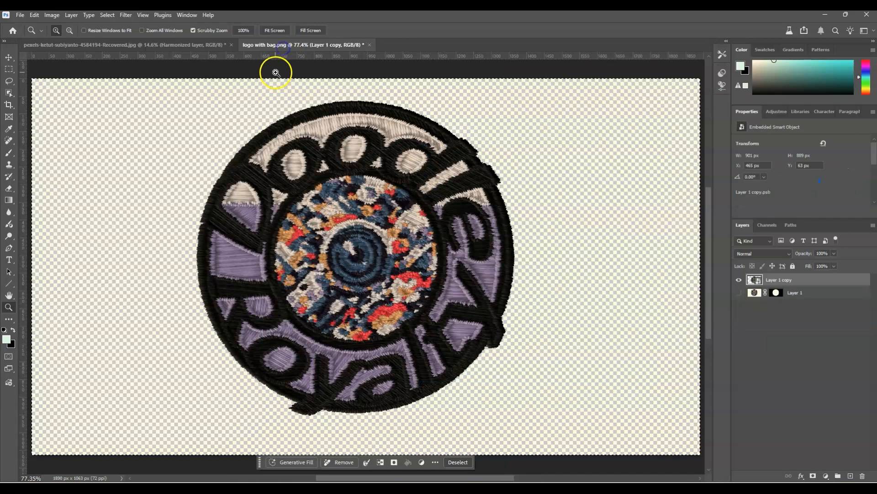
{"action": "left_click", "coordinate": [739, 280]}
{"action": "left_click", "coordinate": [739, 292]}
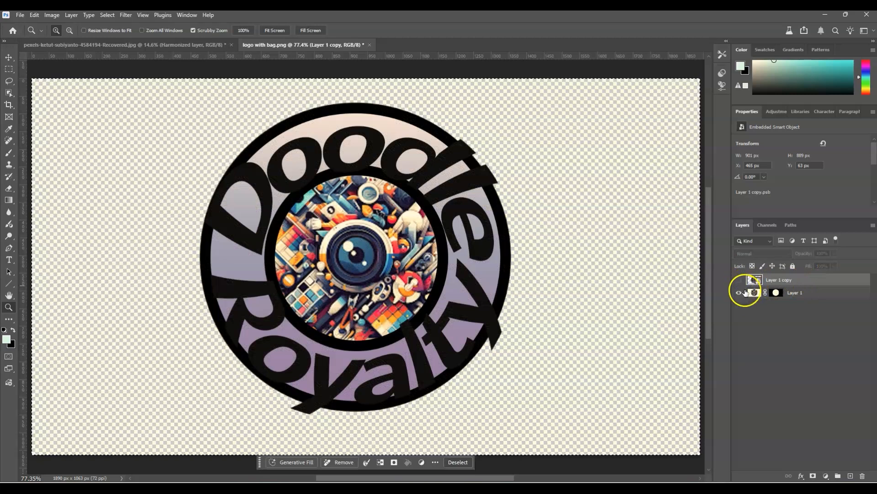
{"action": "left_click", "coordinate": [739, 292]}
{"action": "left_click", "coordinate": [739, 280]}
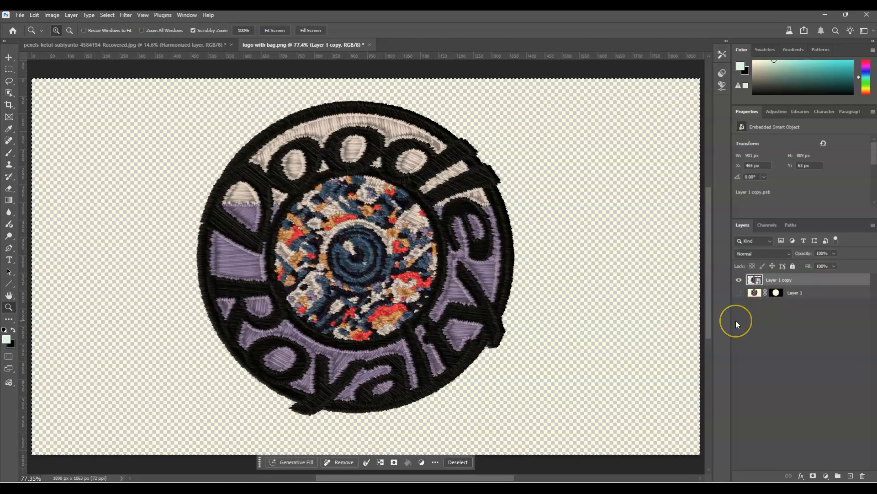
{"action": "left_click", "coordinate": [743, 293], "text": "alt"}
{"action": "left_click", "coordinate": [744, 292], "text": "alt"}
{"action": "left_click", "coordinate": [744, 293], "text": "alt"}
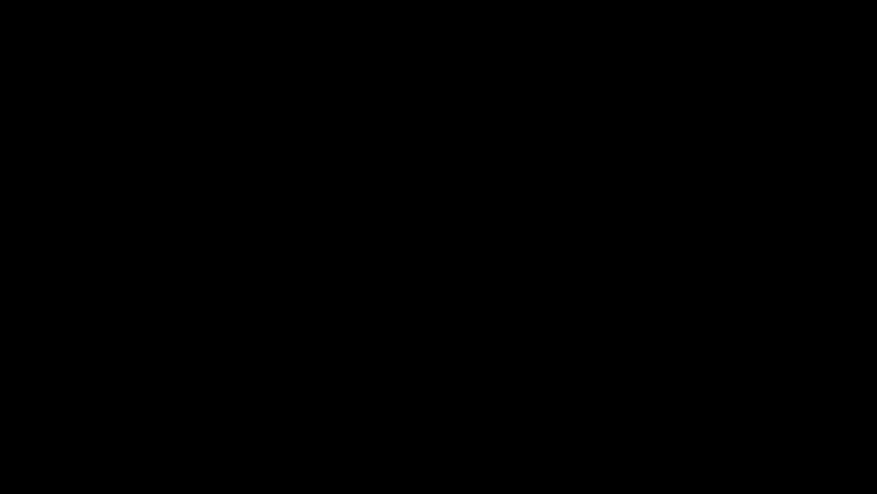